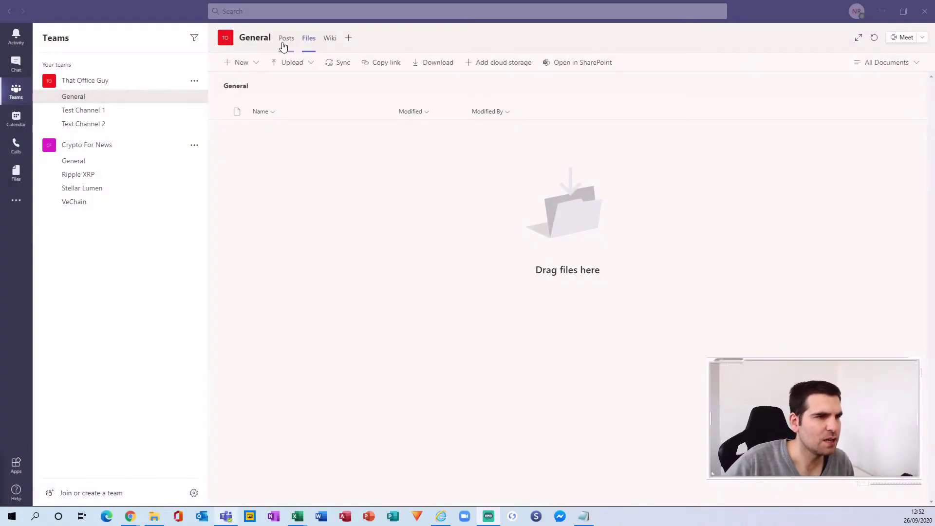
Open the That Office Guy team's General channel files in SharePoint and go up to the Documents library.
click(70, 99)
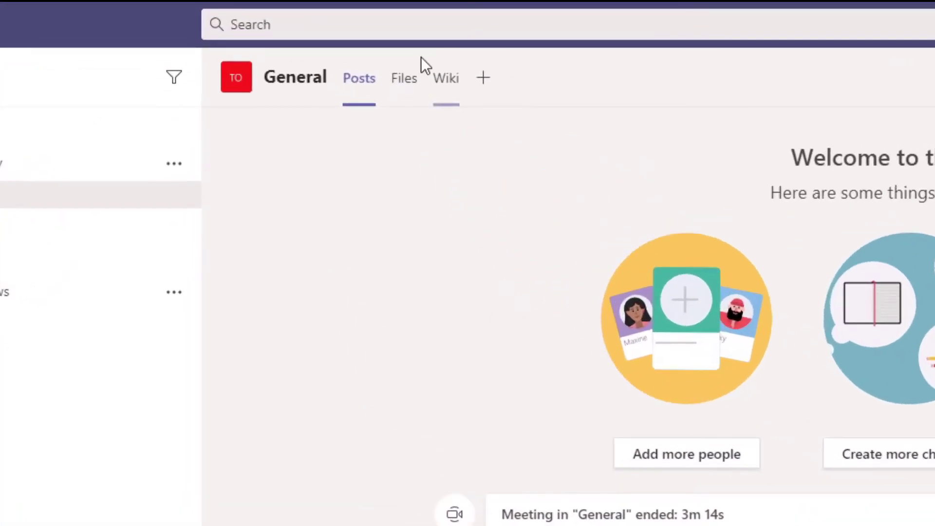
click(405, 89)
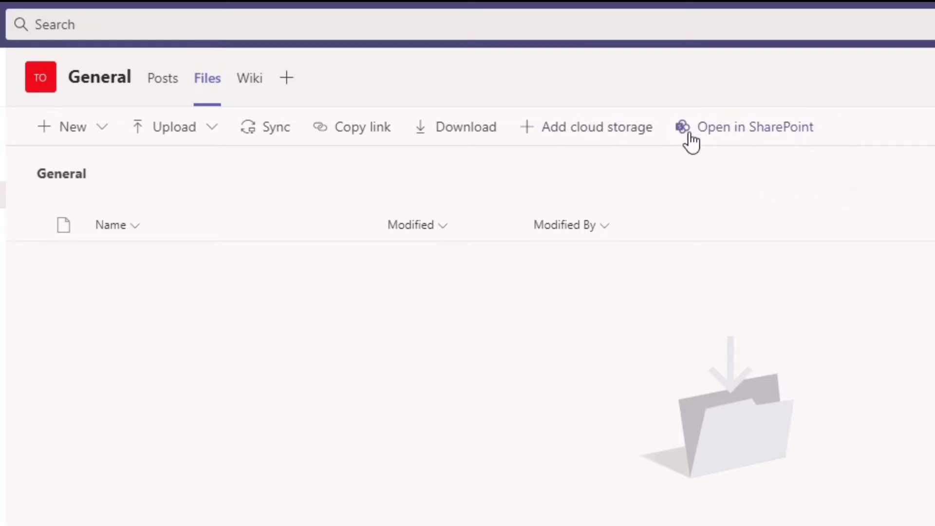
click(716, 130)
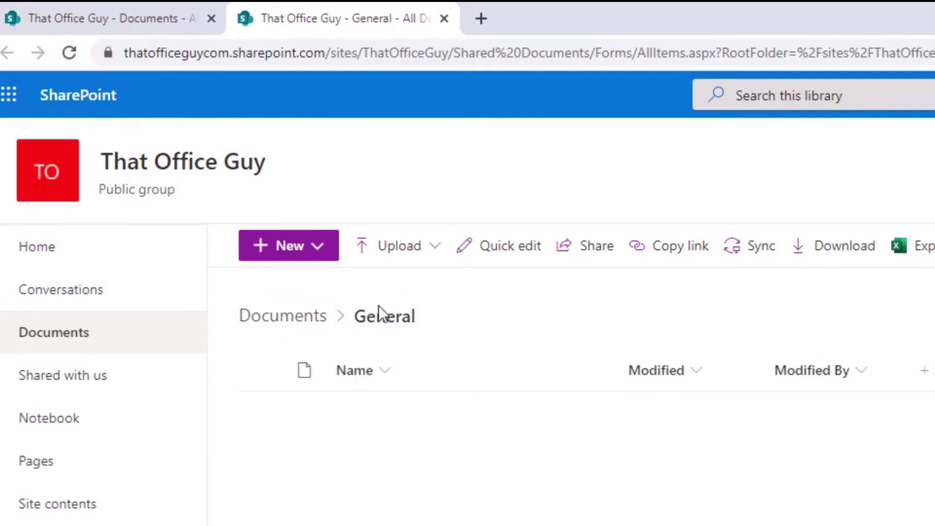
click(280, 331)
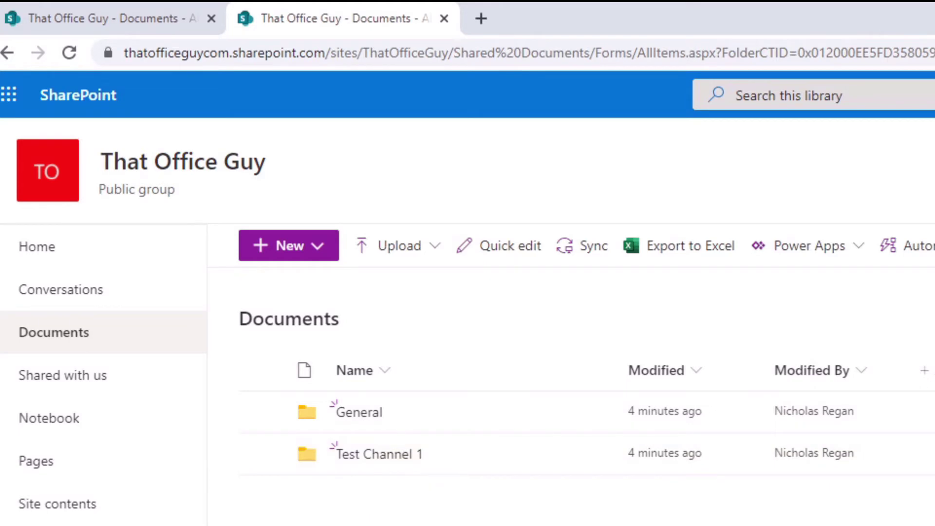
Switch to Teams and open the files area of Test Channel 2 in the That Office Guy team.
click(226, 517)
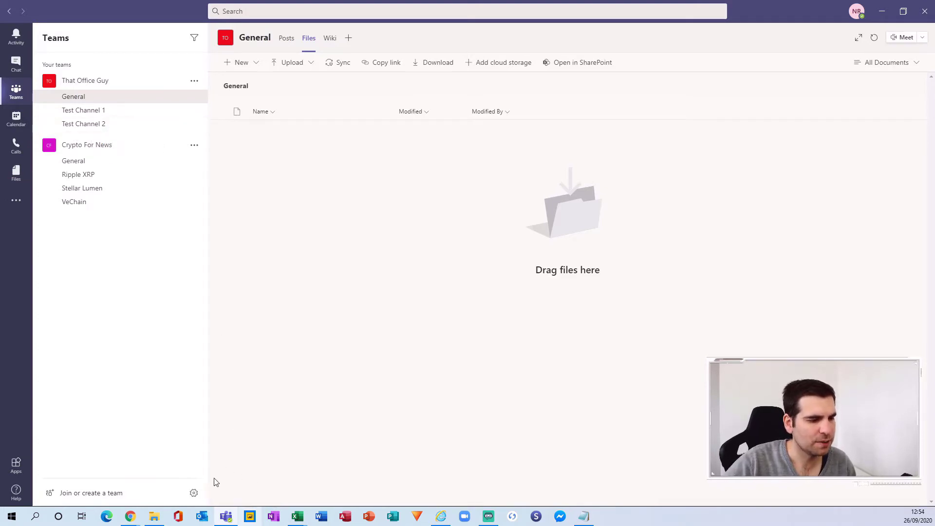
mouse_move(142, 521)
click(433, 482)
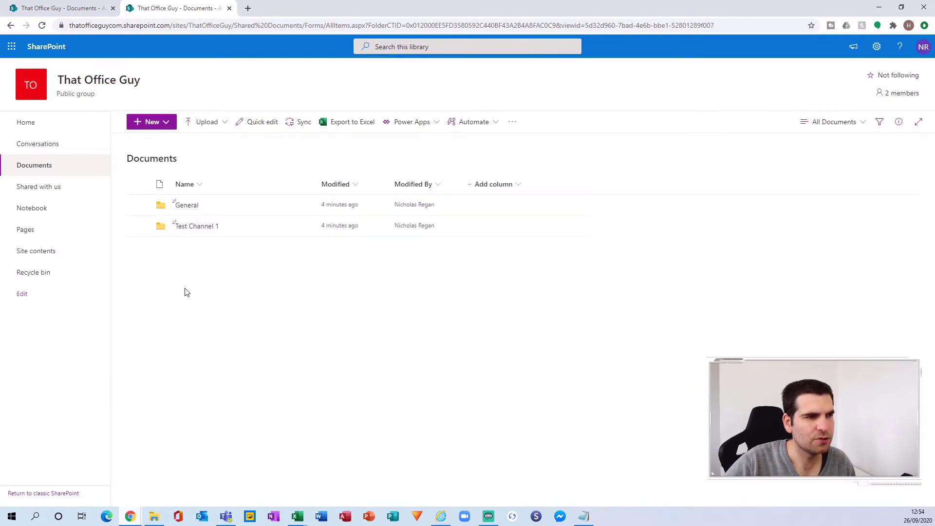
click(231, 519)
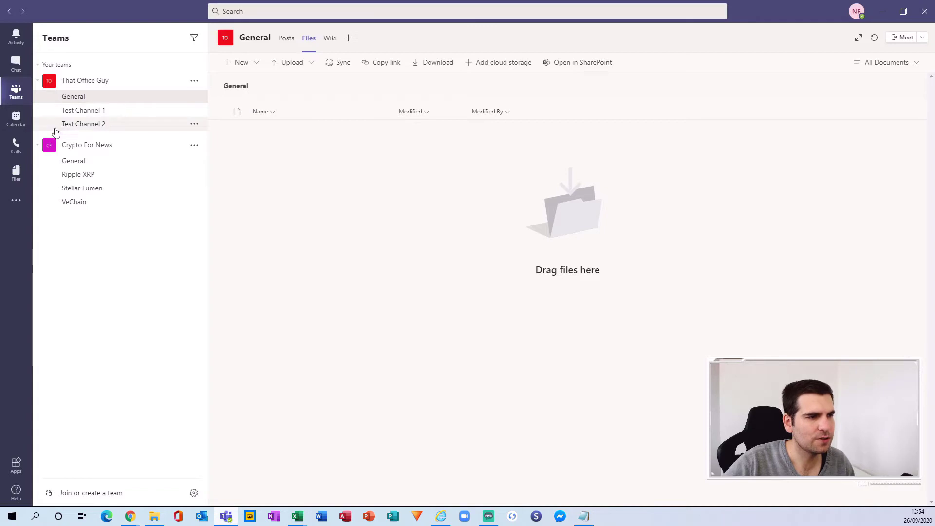
click(79, 125)
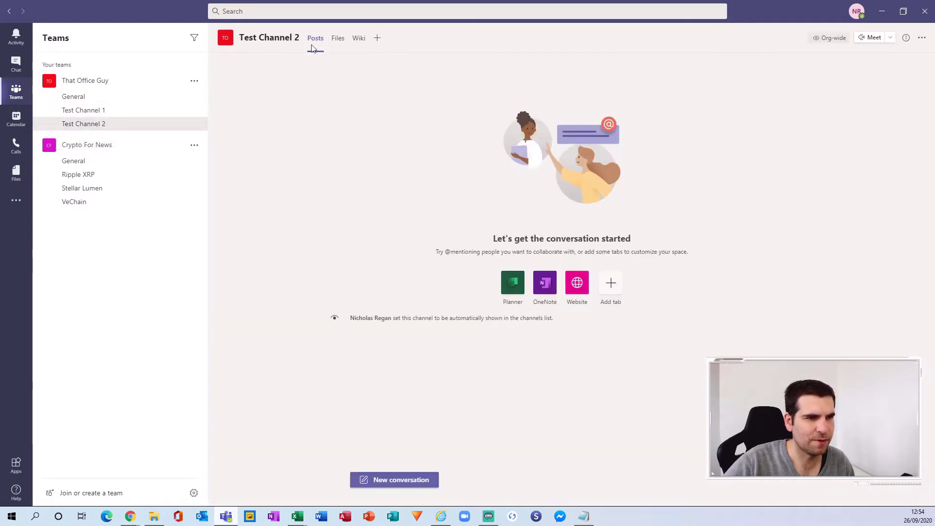
click(337, 38)
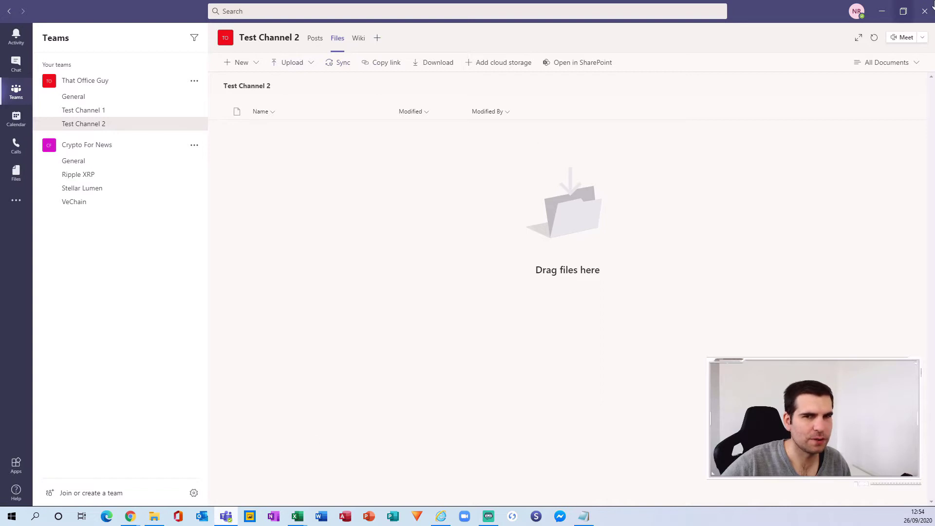
Switch back to SharePoint in the browser and reload the That Office Guy site's Documents library.
click(882, 11)
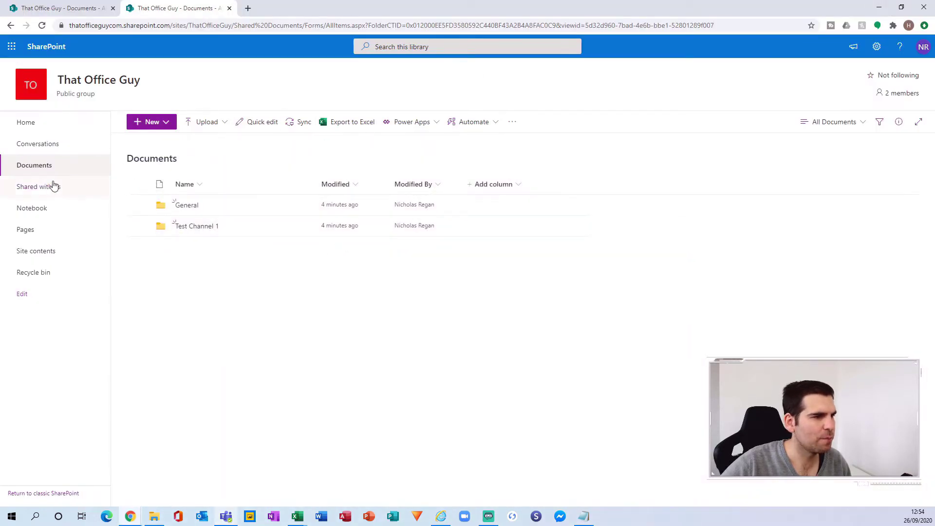
click(34, 132)
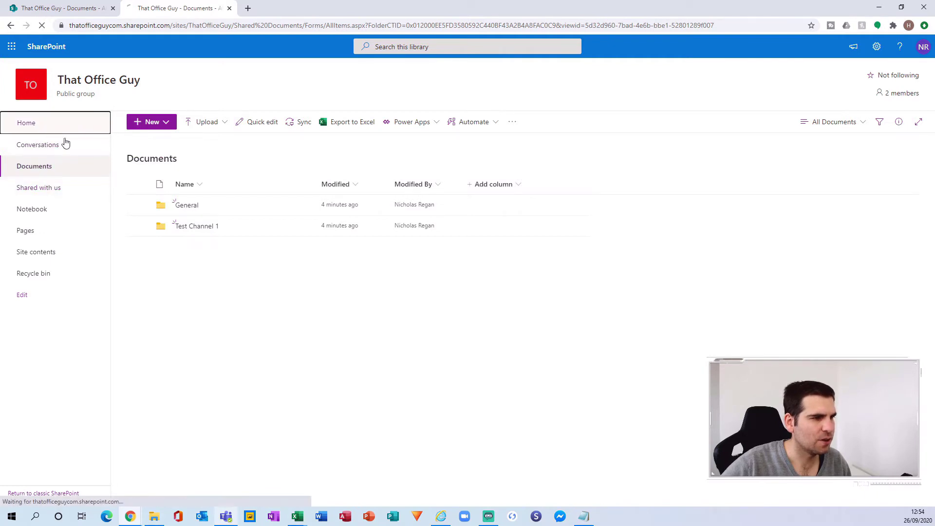
click(43, 174)
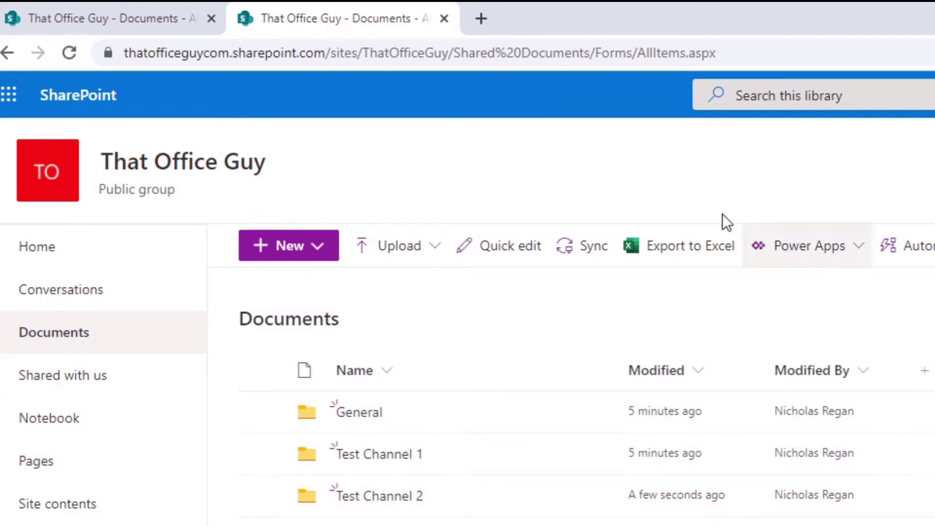
Look into the General, Test Channel 1 and Test Channel 2 folders, returning to the Documents library.
click(369, 415)
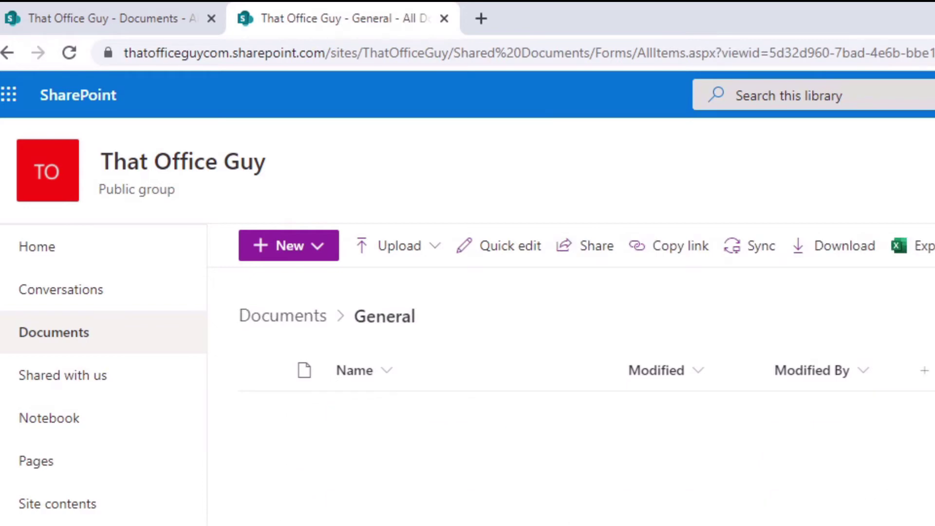
click(298, 317)
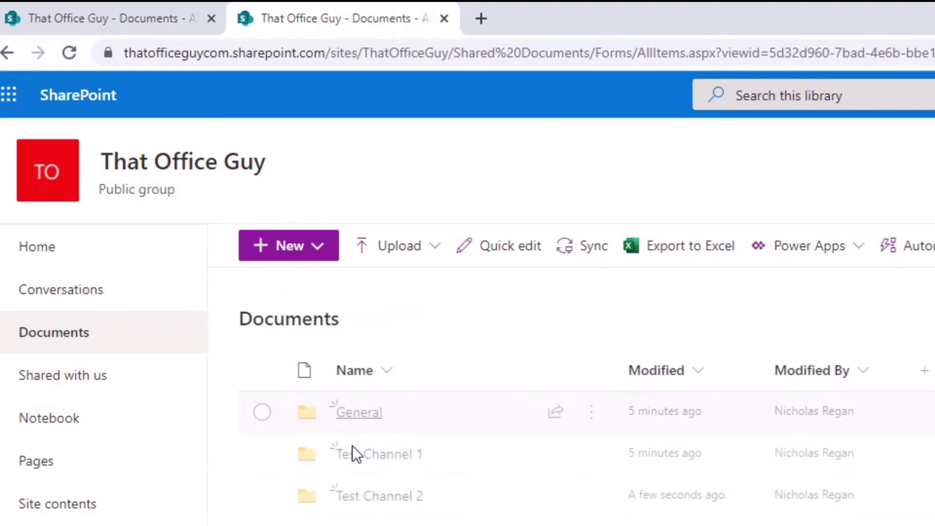
click(390, 455)
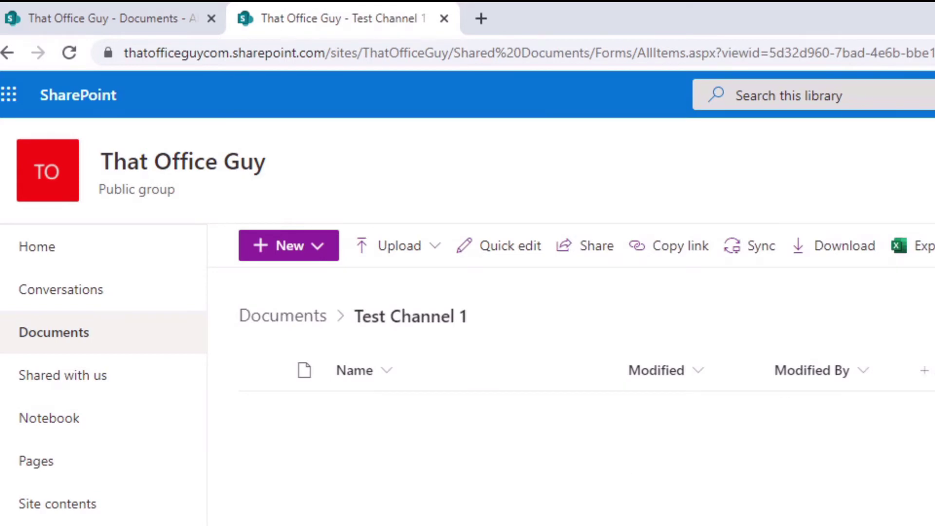
click(282, 317)
click(363, 496)
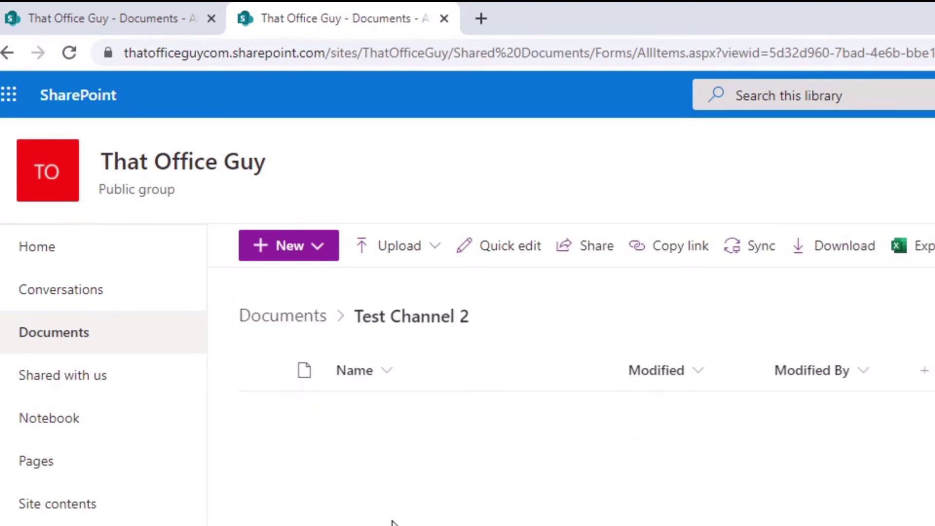
click(263, 323)
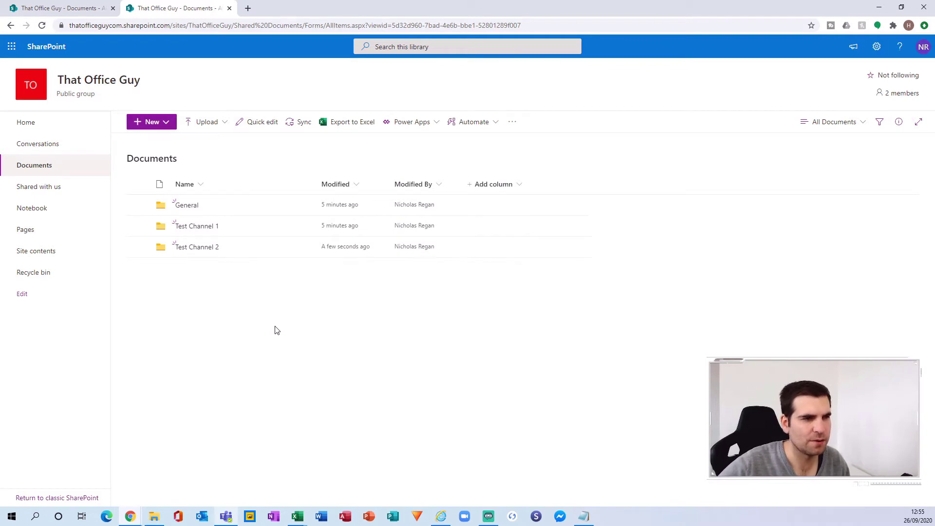
Start syncing the entire SharePoint Documents library to the computer and allow Microsoft OneDrive to open.
click(226, 516)
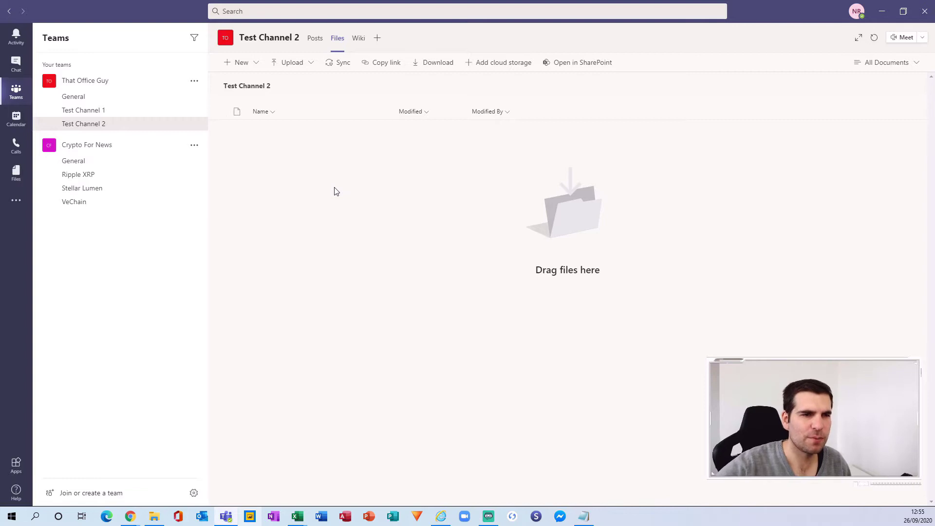
click(881, 11)
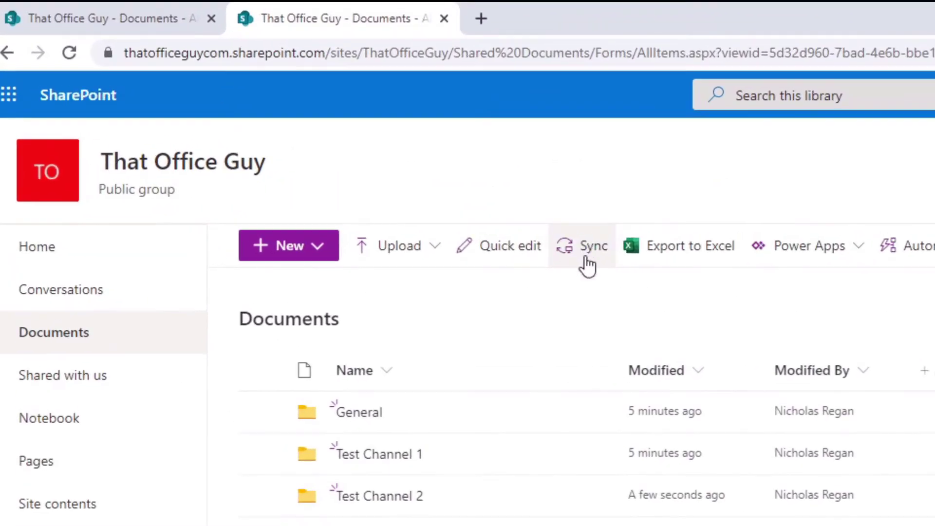
click(587, 263)
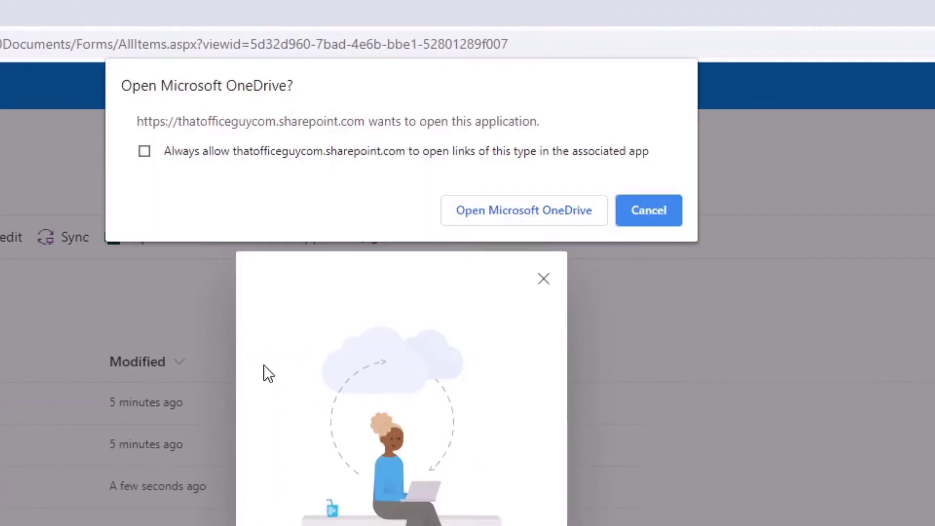
click(521, 212)
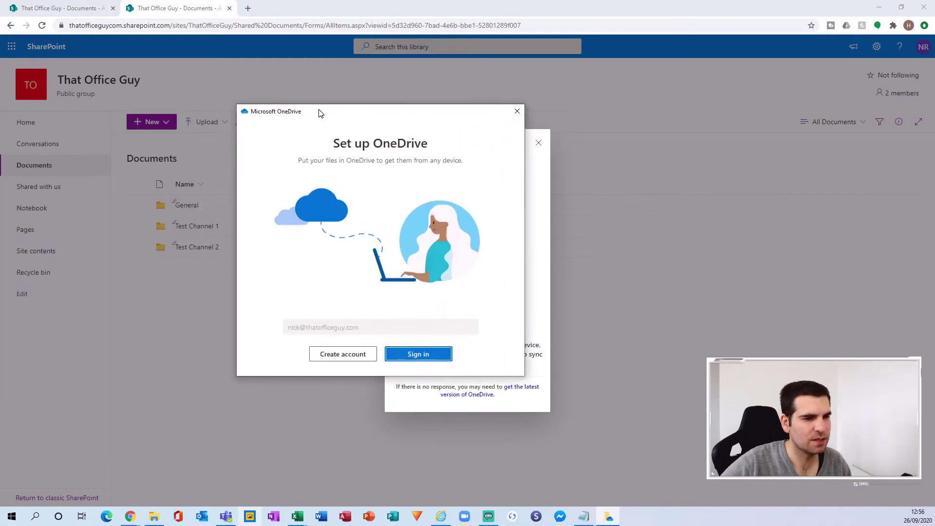
Sign in to OneDrive with the prefilled account and accept the proposed local folder location.
click(419, 355)
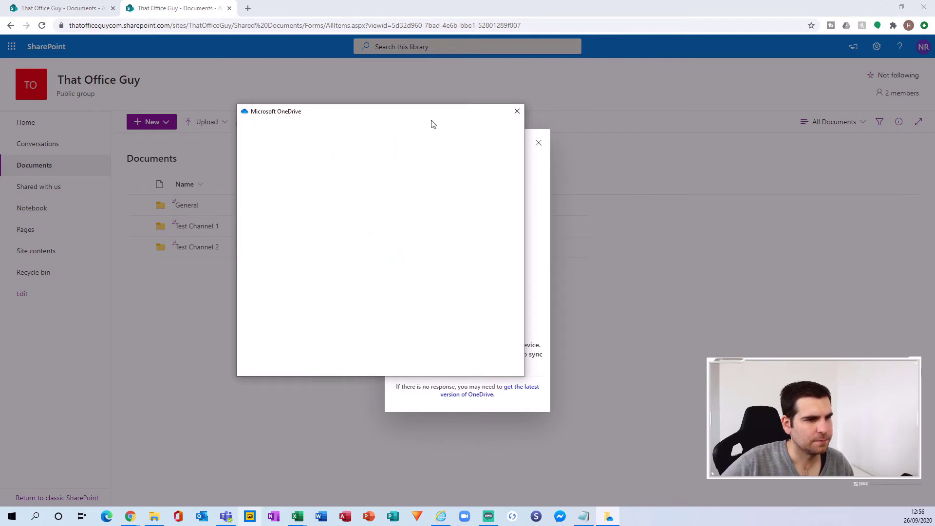
drag(430, 120, 522, 144)
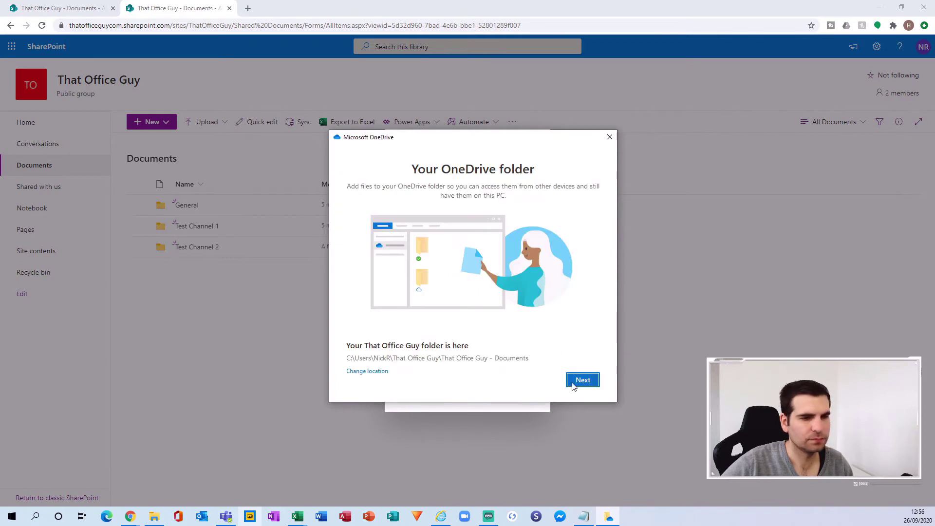
click(584, 381)
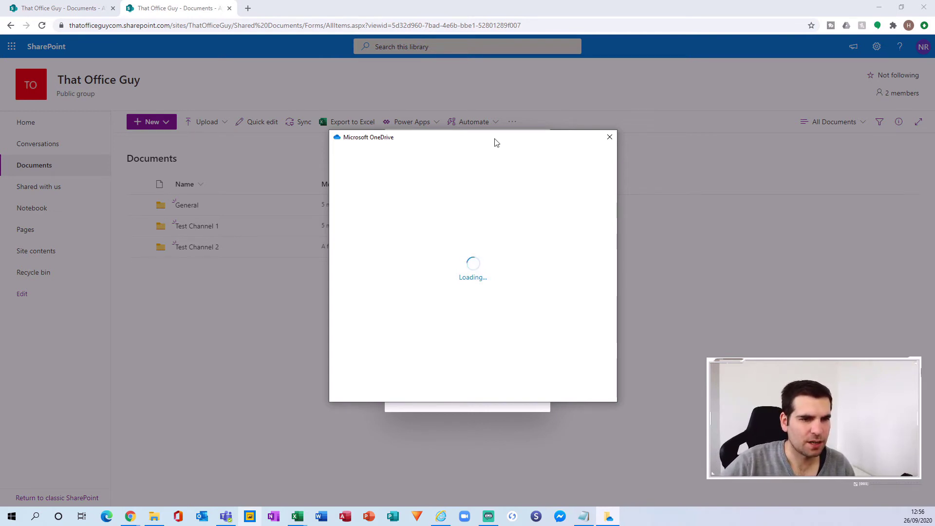
Go through the OneDrive introduction pages, skip the mobile app and open the local OneDrive folder.
drag(496, 141, 723, 149)
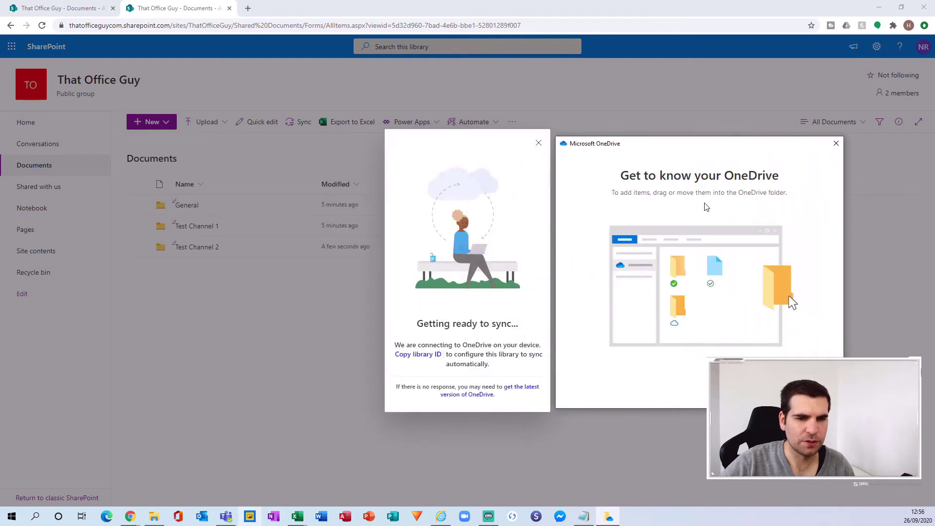
key(Return)
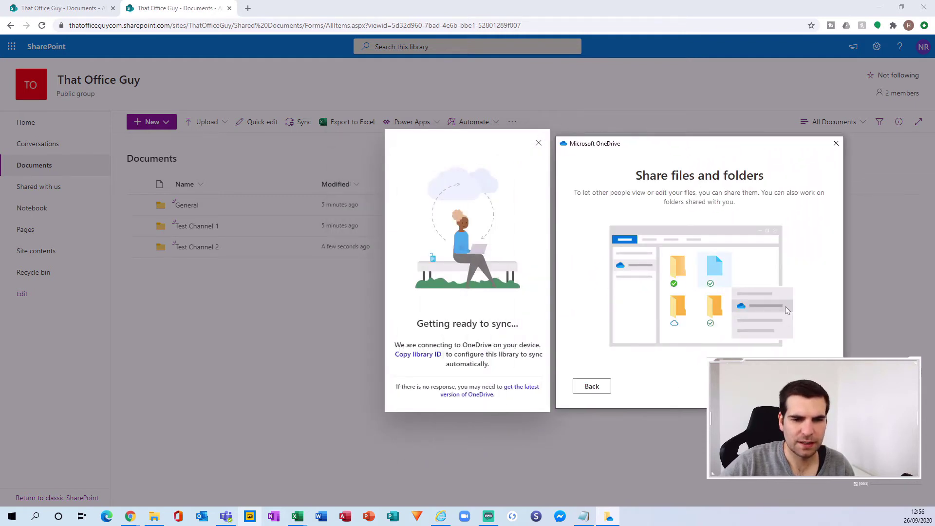
key(Return)
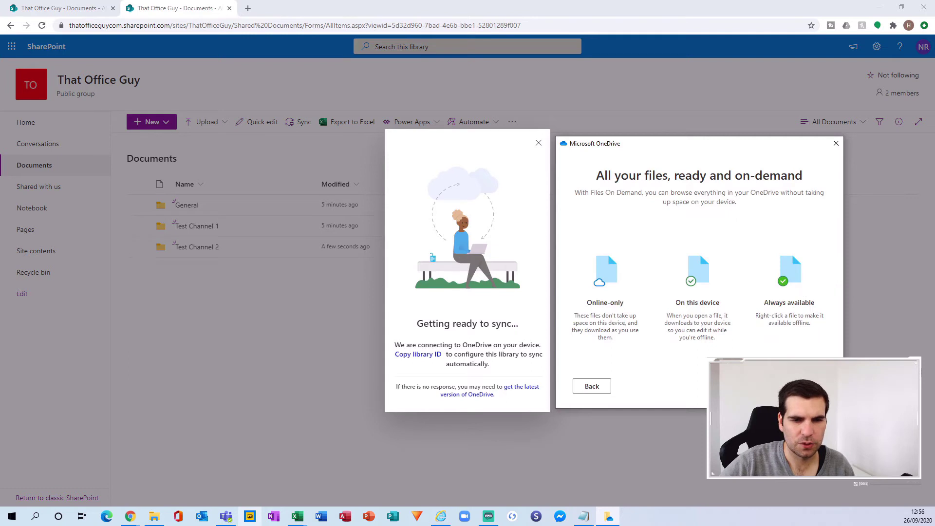
key(Return)
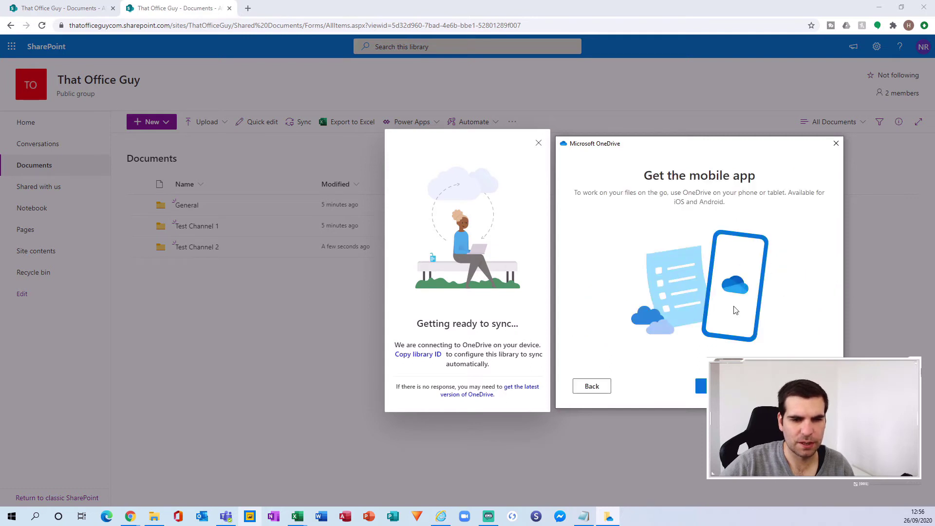
click(591, 387)
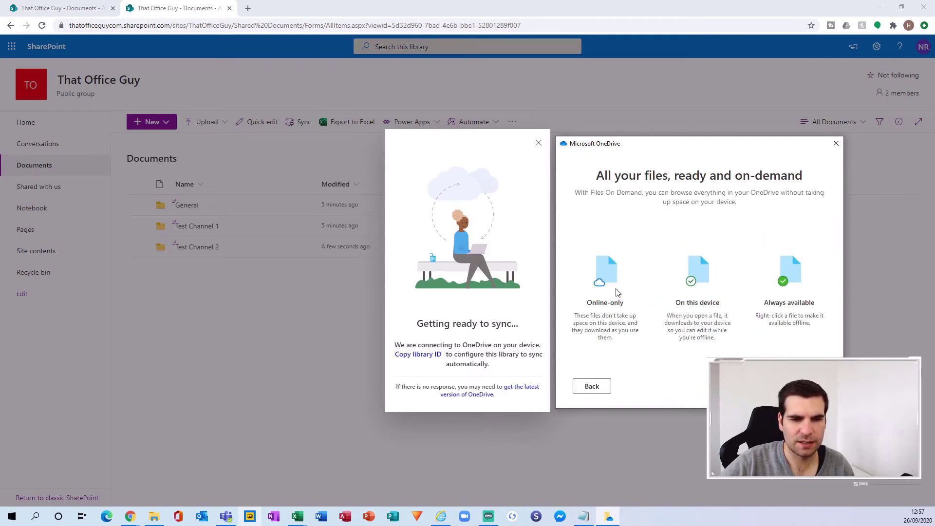
click(716, 386)
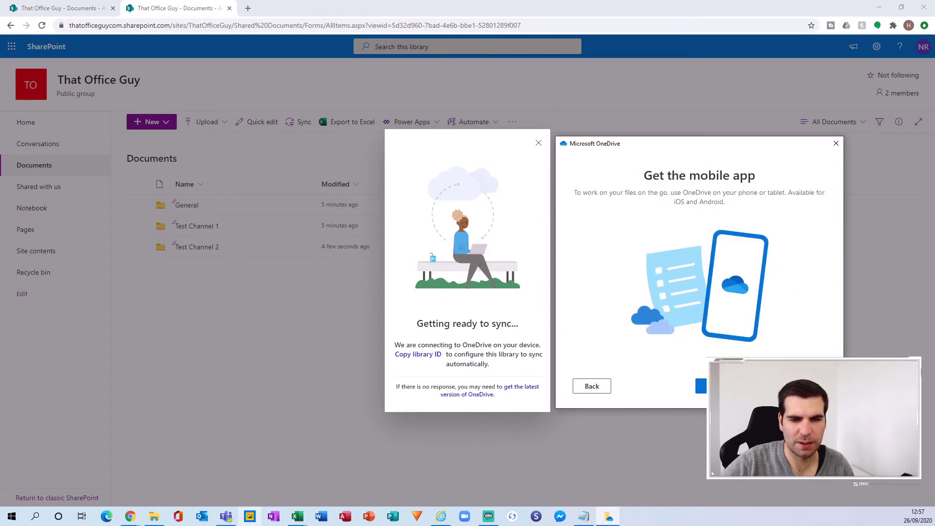
click(716, 387)
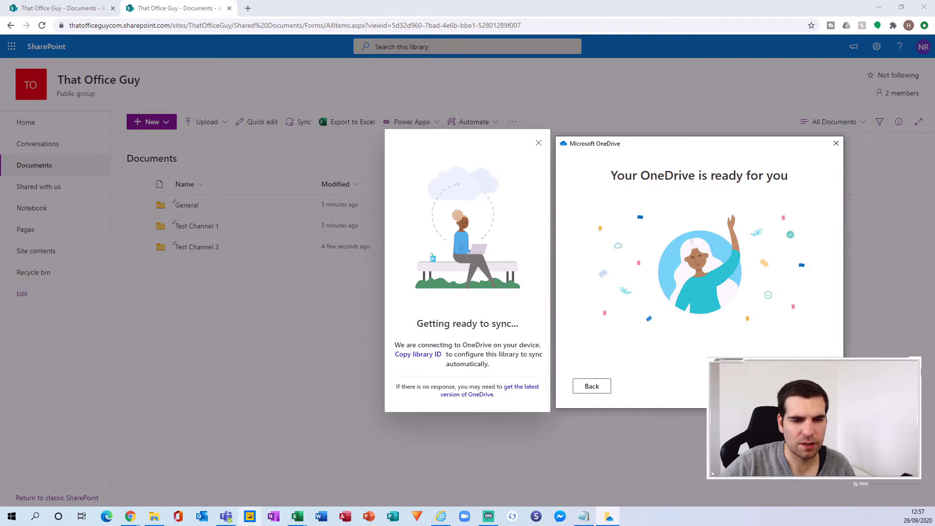
click(779, 386)
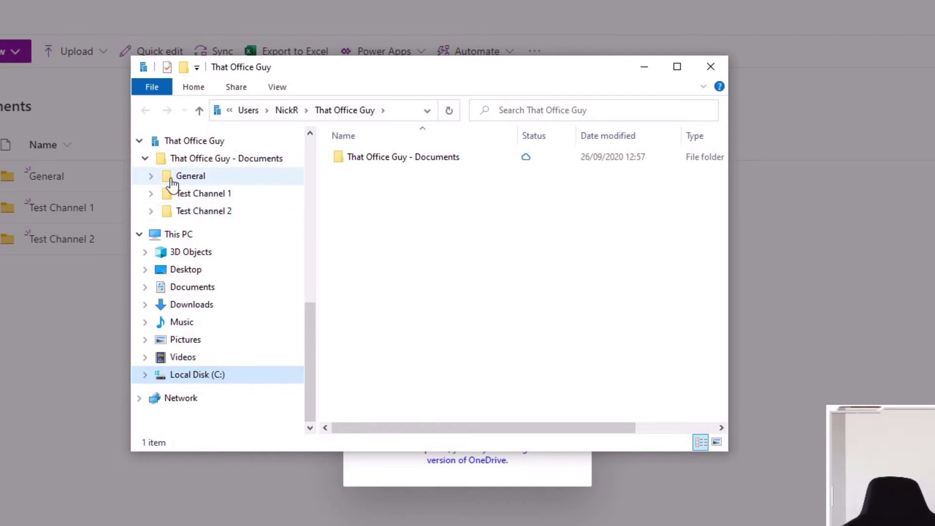
Browse the Test Channel 1 and Test Channel 2 folders inside the synced That Office Guy - Documents folder.
double_click(382, 159)
double_click(402, 173)
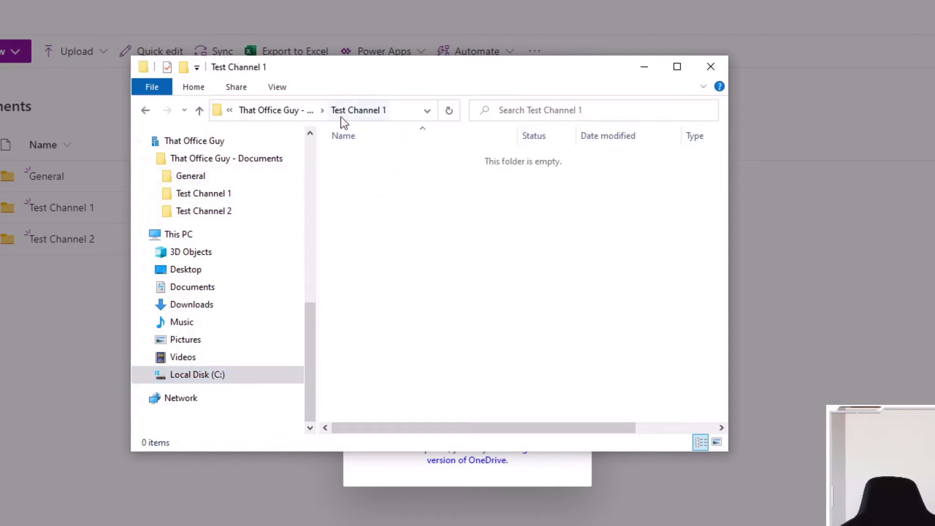
click(287, 115)
double_click(397, 188)
click(271, 111)
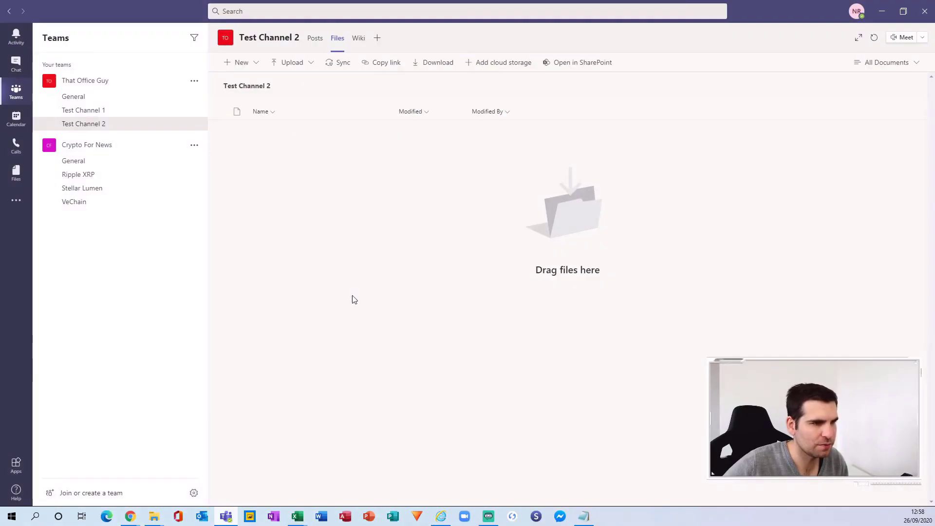
Open the files of the General and Ripple XRP channels in Crypto For News and go to the team's Documents library in SharePoint.
click(86, 165)
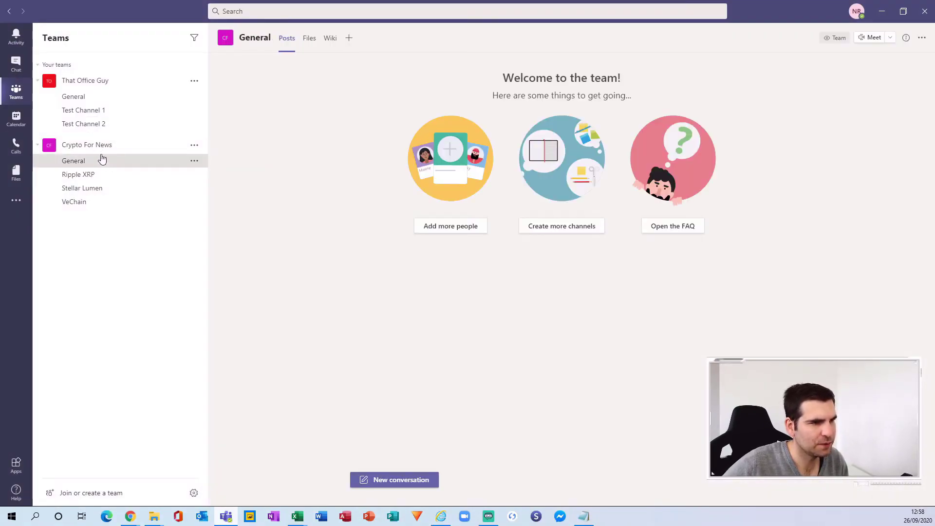
click(308, 39)
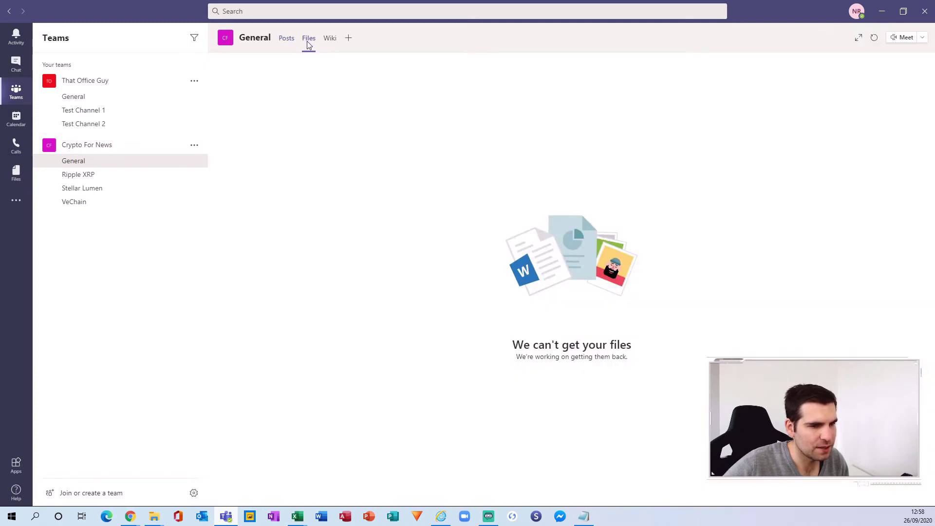
click(121, 174)
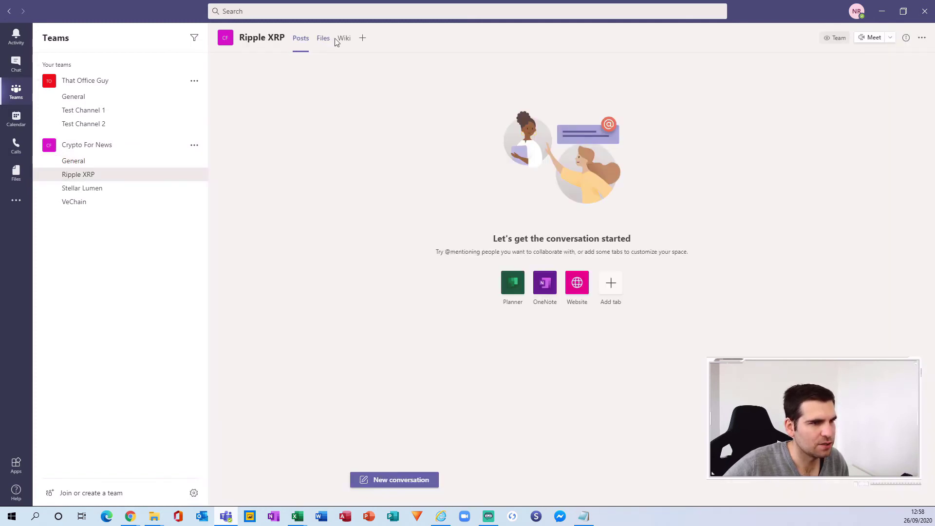
click(323, 39)
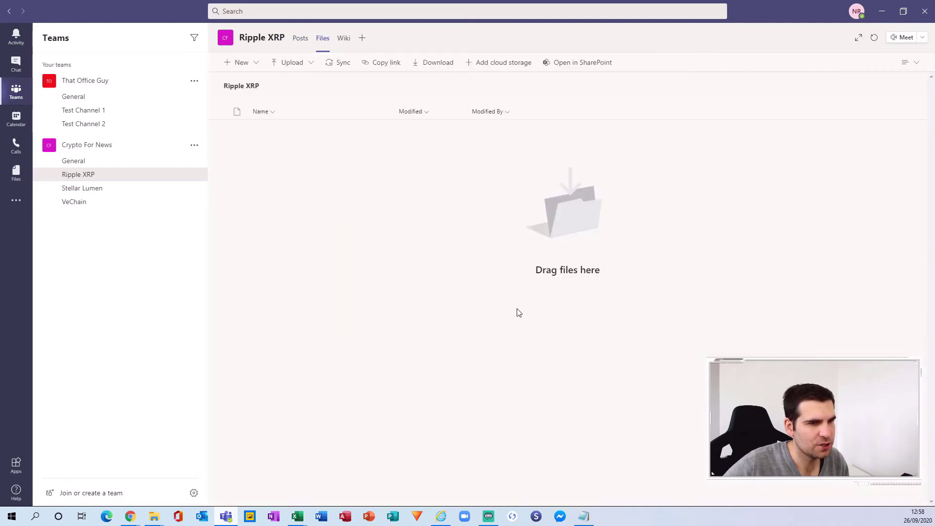
click(588, 65)
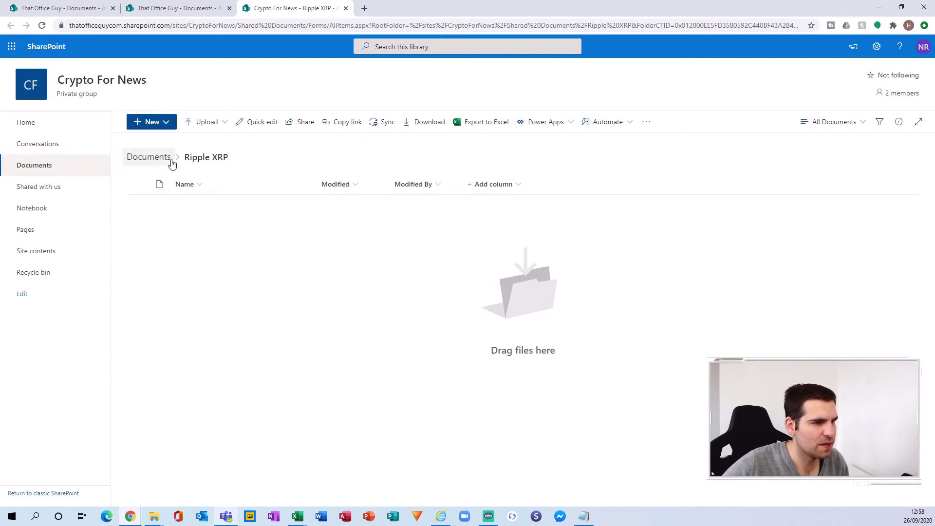
click(155, 157)
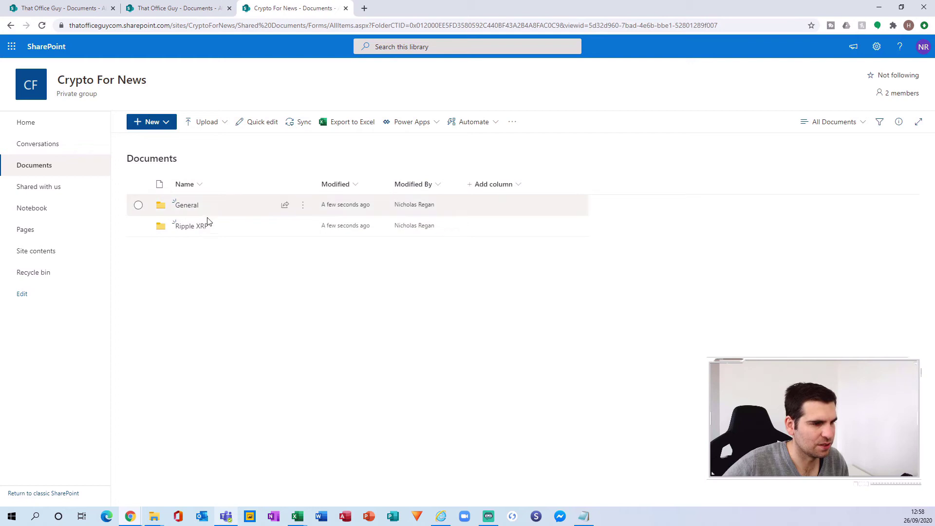
Switch to Teams, open the files of the Stellar Lumen and VeChain channels, and return to the SharePoint Documents library.
click(226, 516)
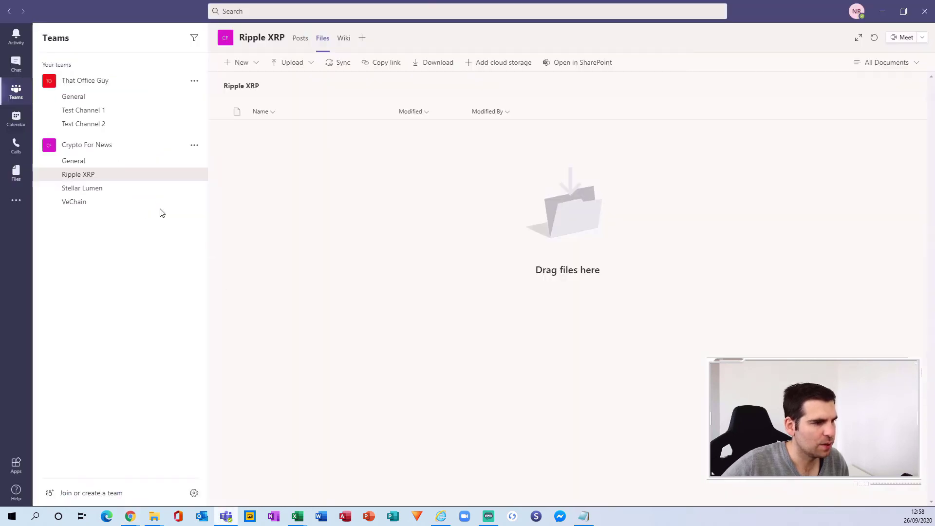
click(101, 189)
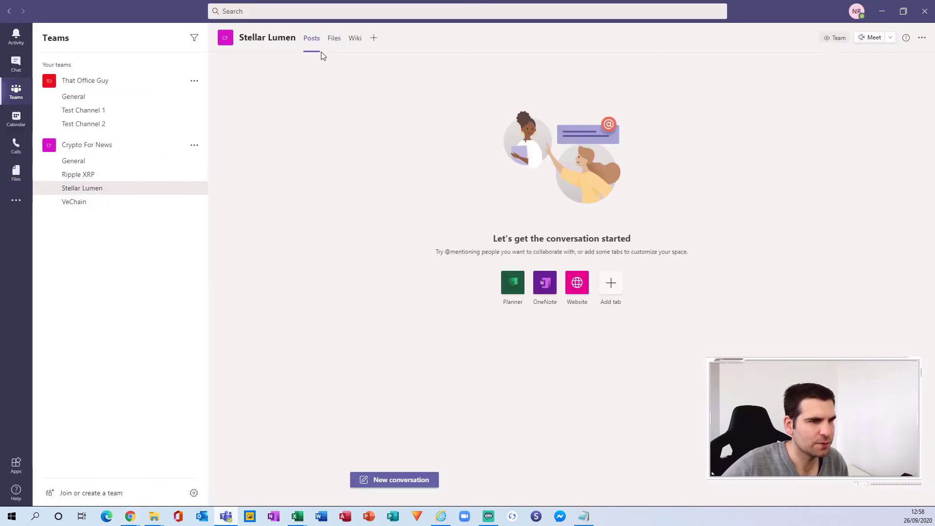
click(334, 39)
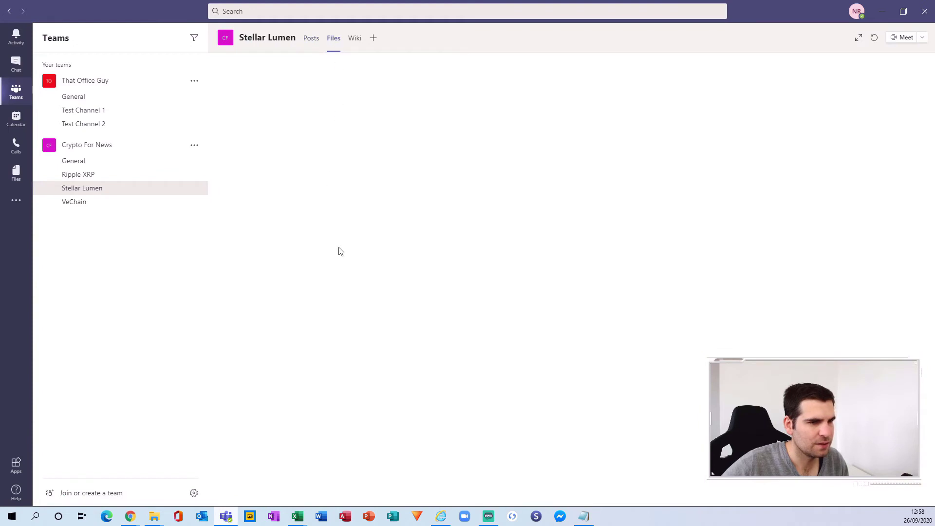
click(78, 203)
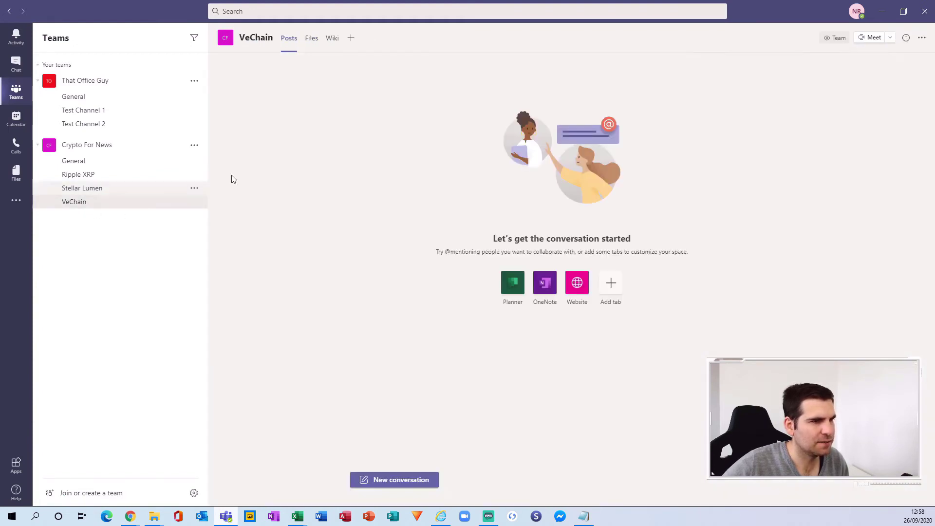
click(313, 42)
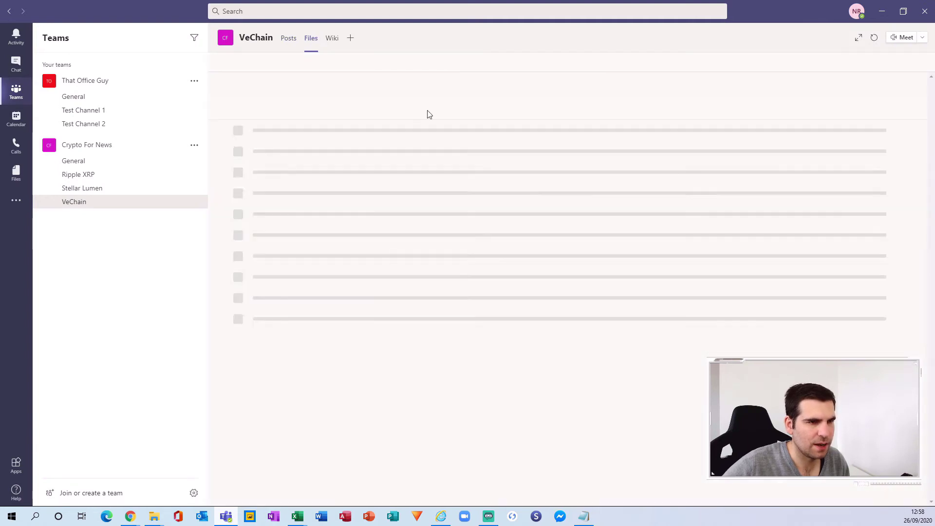
click(882, 11)
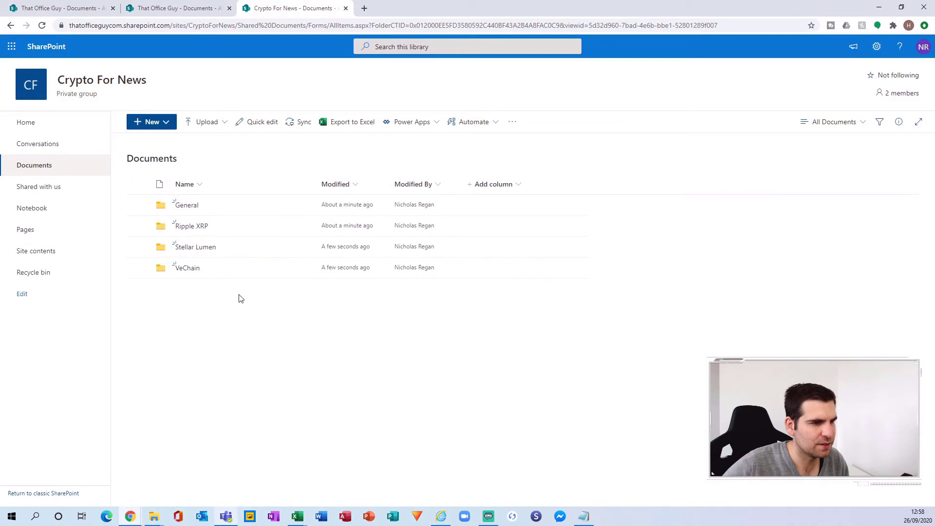
Sync the Crypto For News Documents library, always allowing the SharePoint site to open Microsoft OneDrive, and dismiss the sync notice.
click(298, 128)
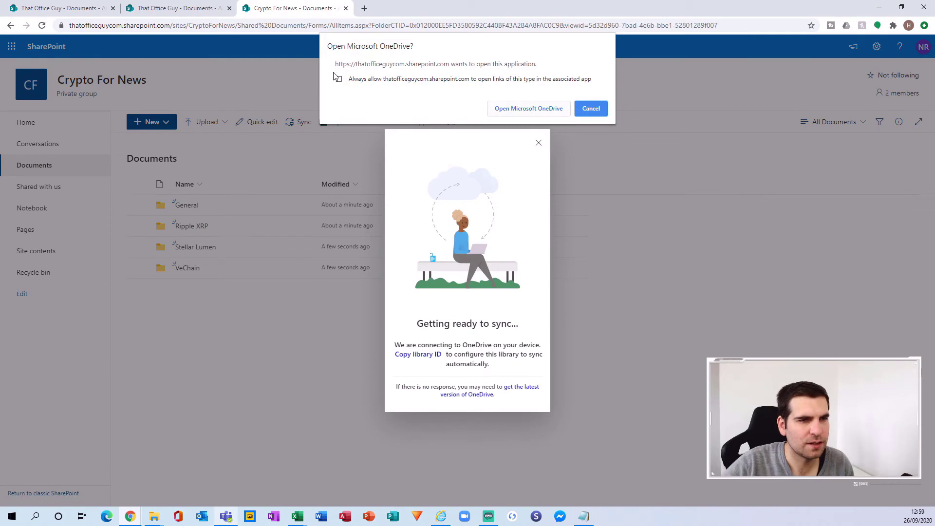
click(339, 80)
click(531, 108)
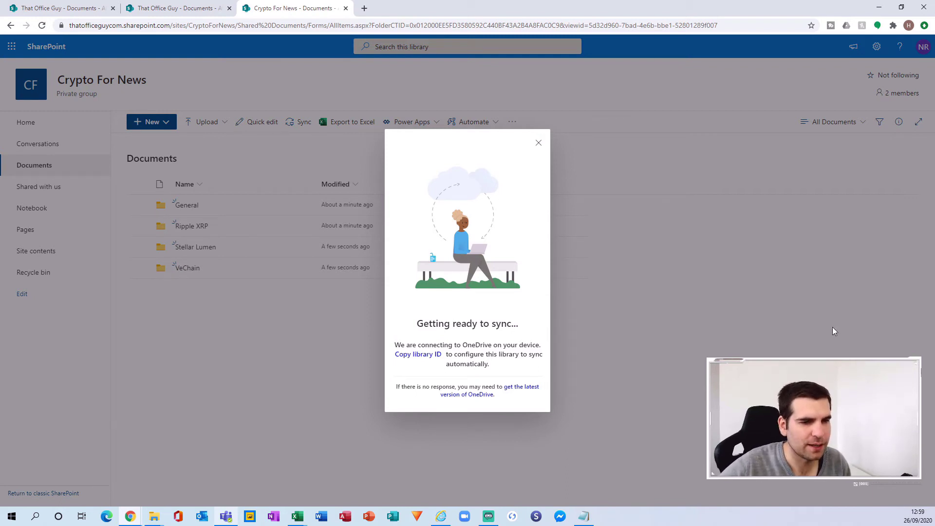
click(540, 144)
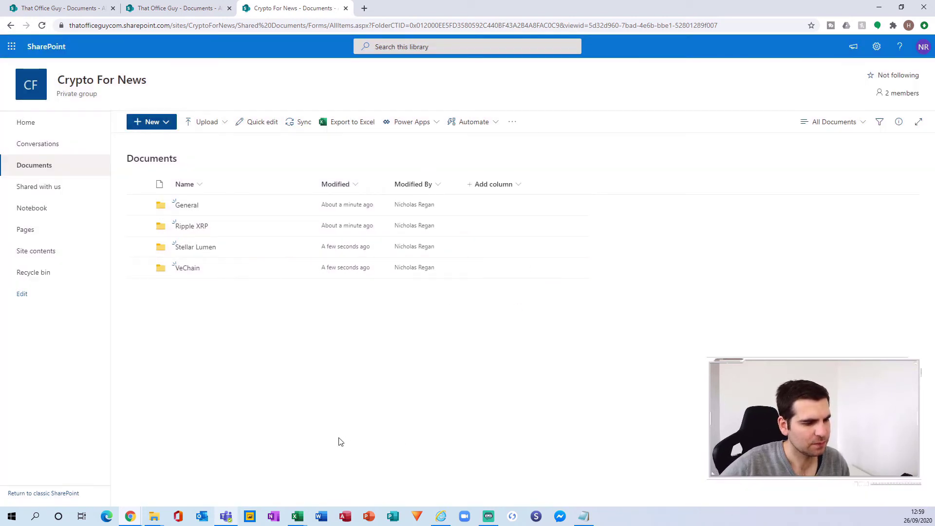
In File Explorer, collapse That Office Guy - Documents and expand and open the synced Crypto For News - Documents folder.
click(154, 516)
click(178, 458)
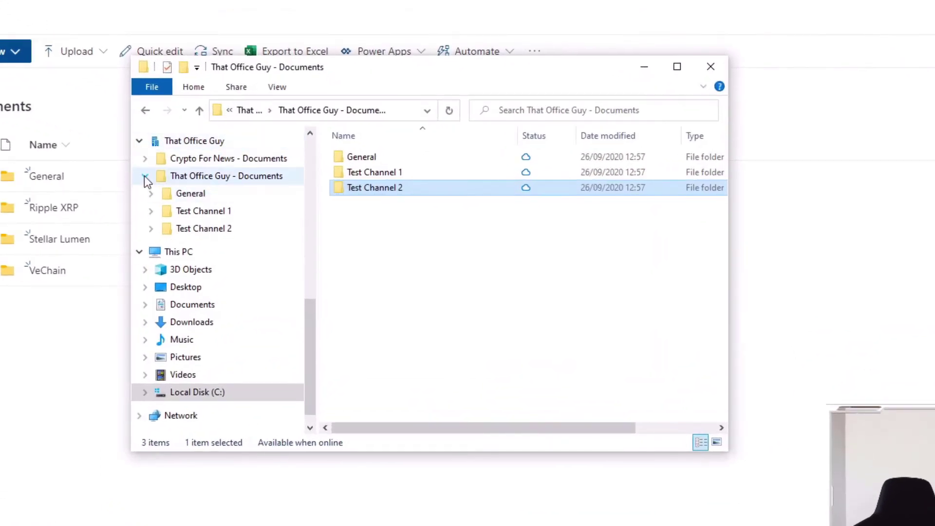
click(145, 176)
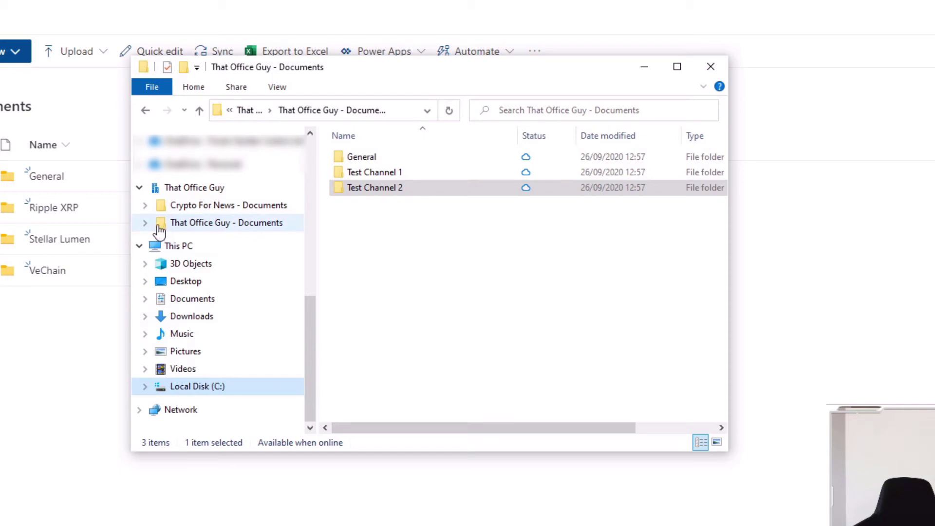
click(145, 205)
scroll(215, 246, down, 1)
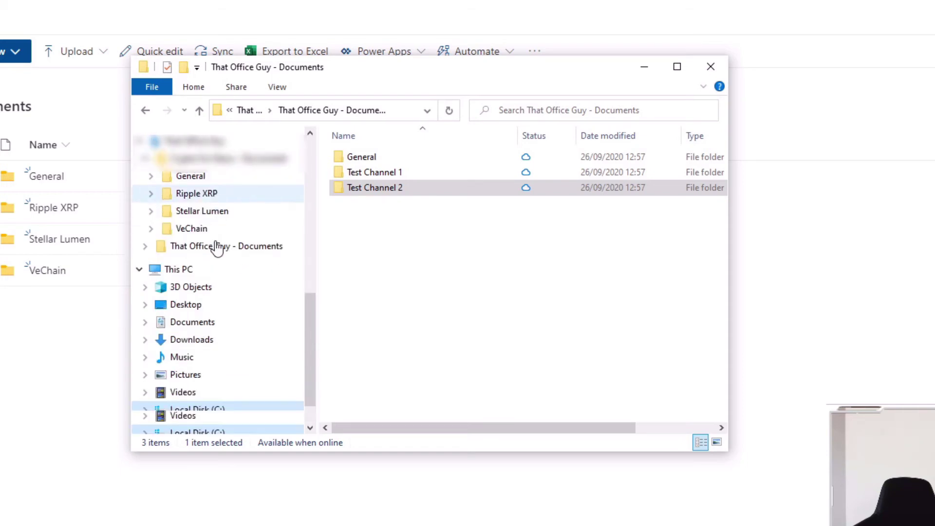
click(212, 162)
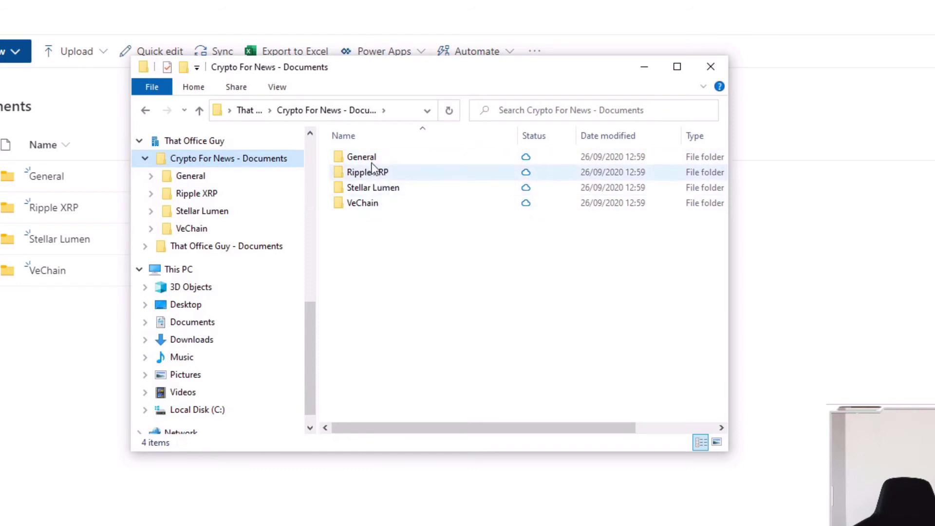
Check the channel folders in That Office Guy - Documents and return to Crypto For News - Documents.
click(233, 250)
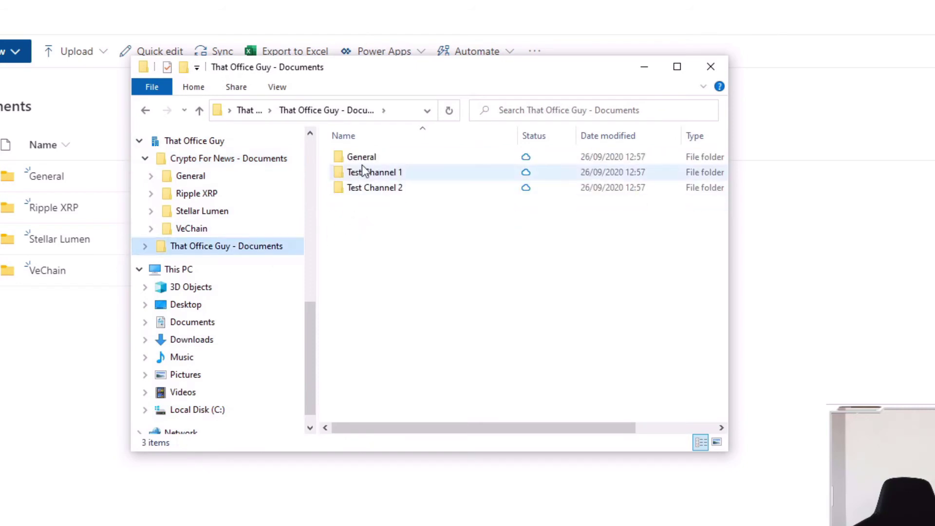
click(371, 187)
click(376, 205)
click(224, 166)
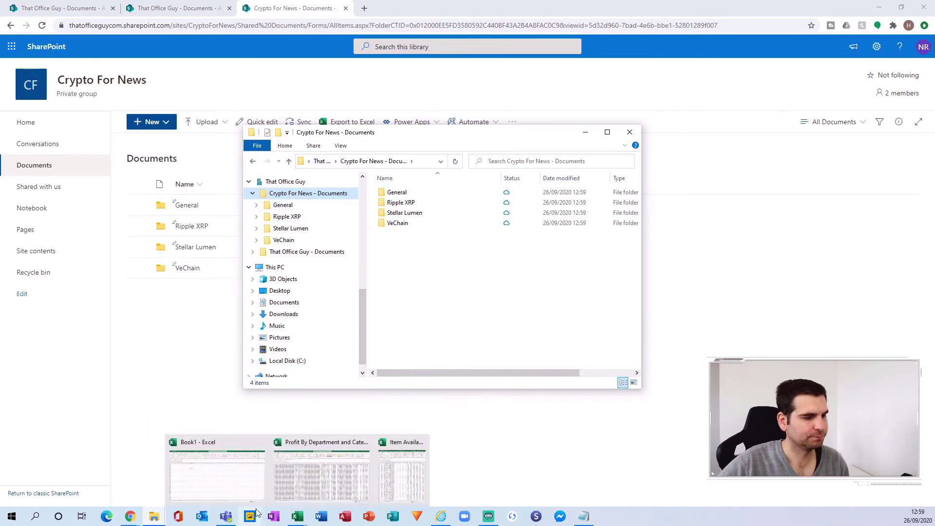
Switch to Teams and place the Crypto For News - Documents Explorer window over it, leaving the channel list uncovered.
click(226, 516)
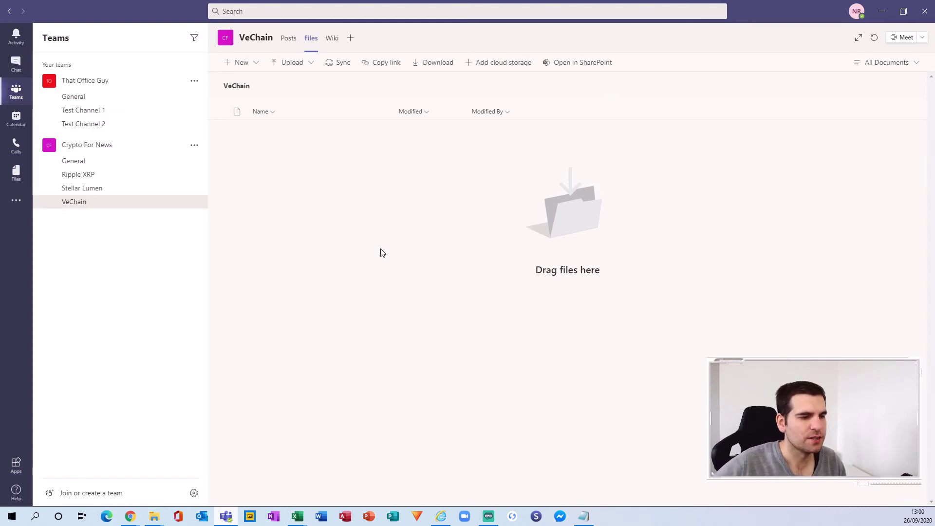
mouse_move(161, 520)
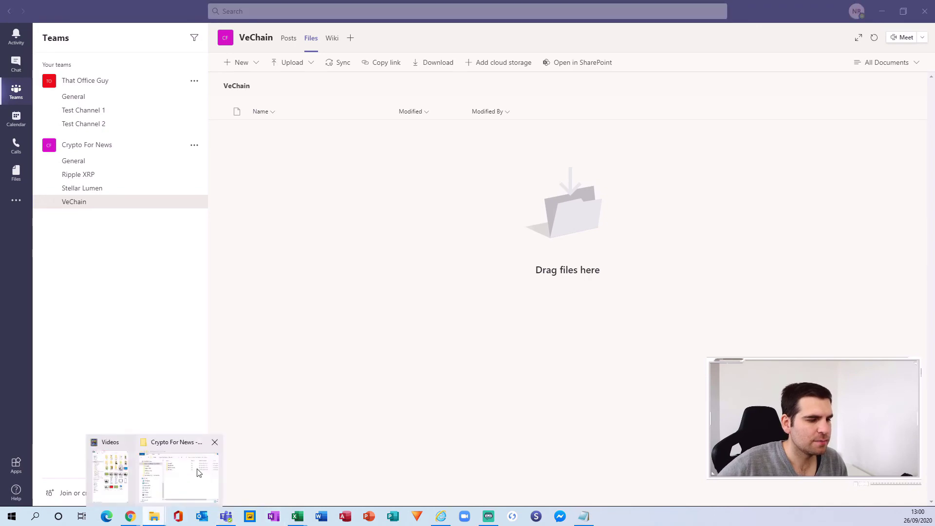
click(199, 471)
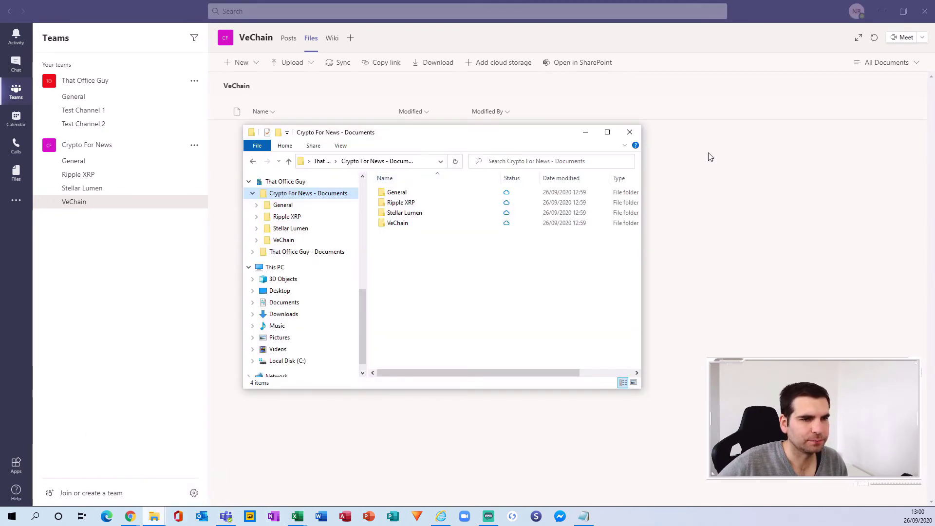
drag(492, 137, 608, 174)
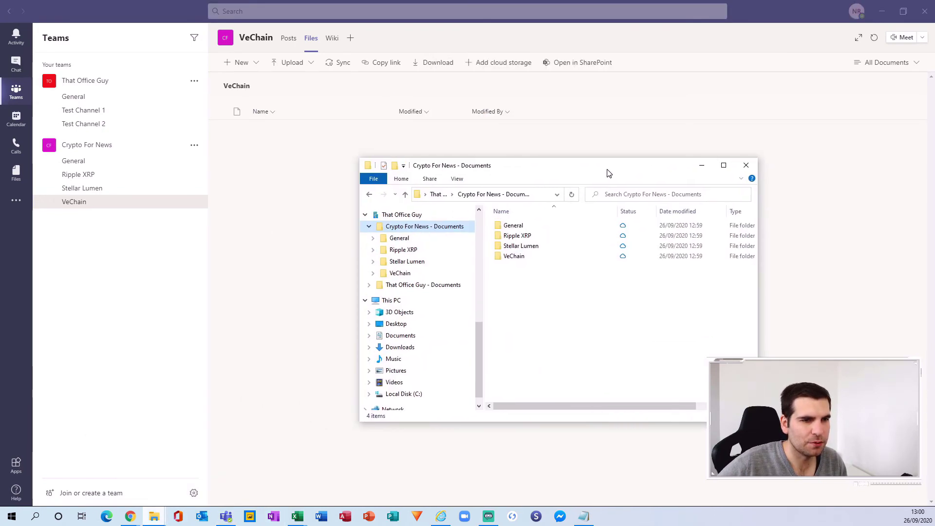